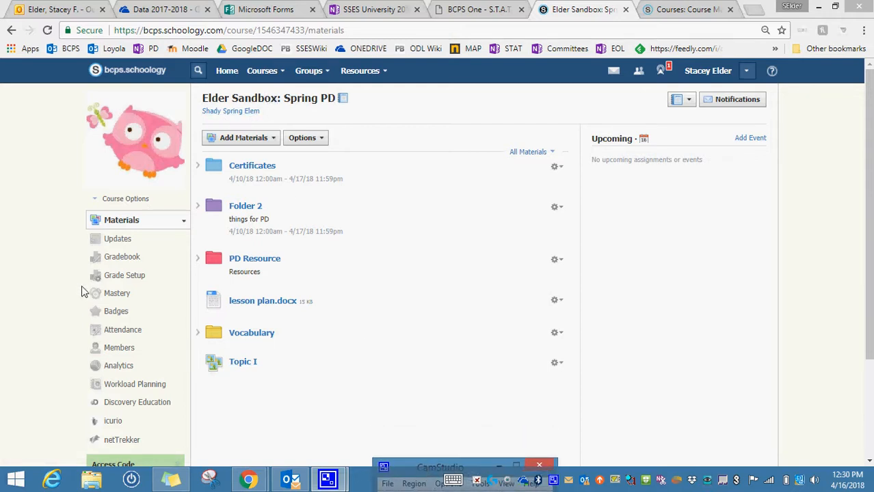
Start a new course folder titled "folder 3" and give it the purple colour.
left_click(275, 144)
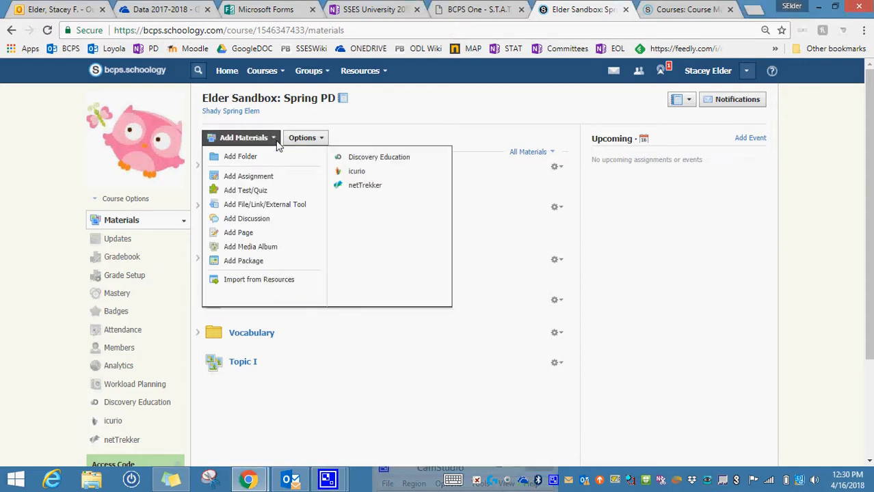
left_click(266, 160)
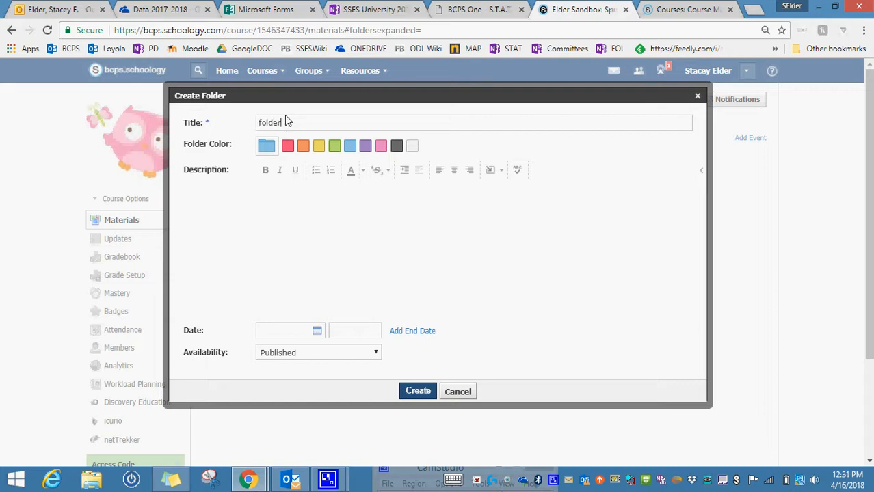
type("3")
left_click(366, 150)
Set the folder's start date to 4/16/18 and add an end date of 4/17/18.
left_click(318, 333)
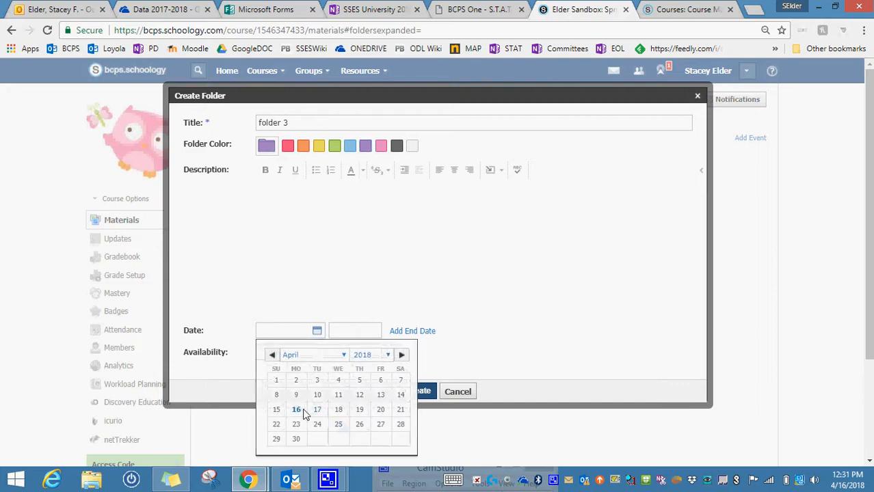
left_click(302, 412)
left_click(411, 331)
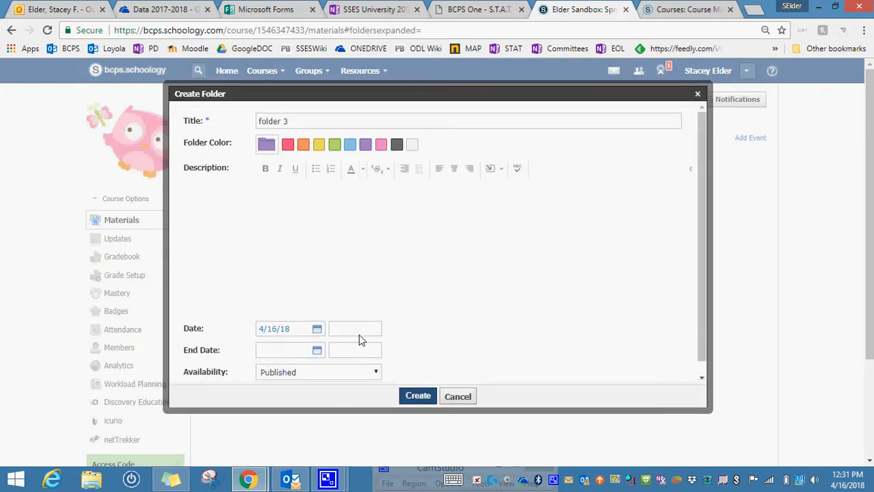
left_click(317, 351)
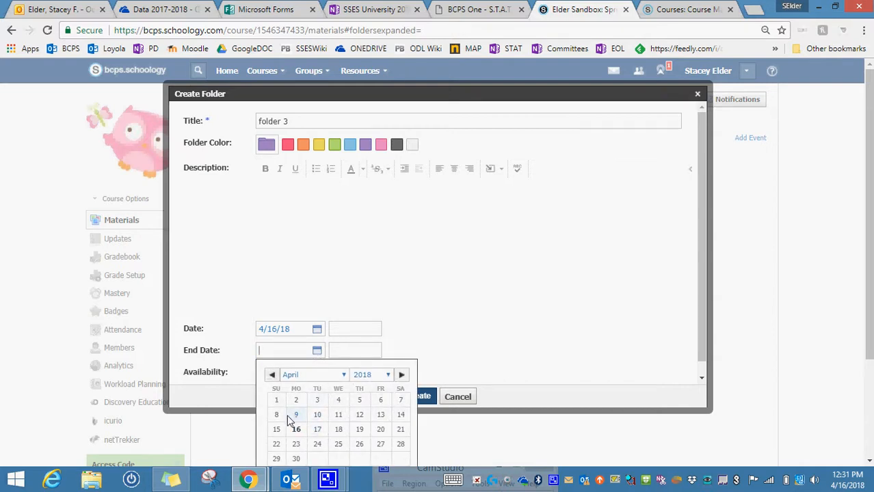
left_click(316, 431)
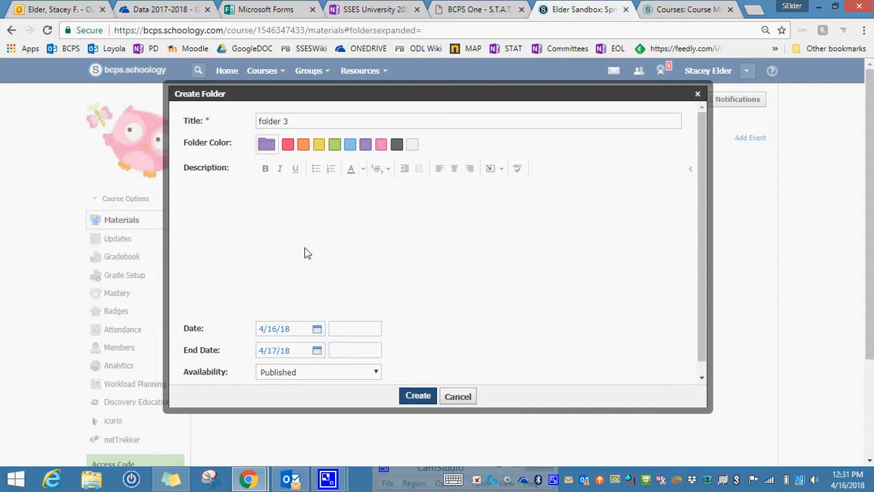
Keep the folder's availability as Published and create the folder.
left_click(374, 373)
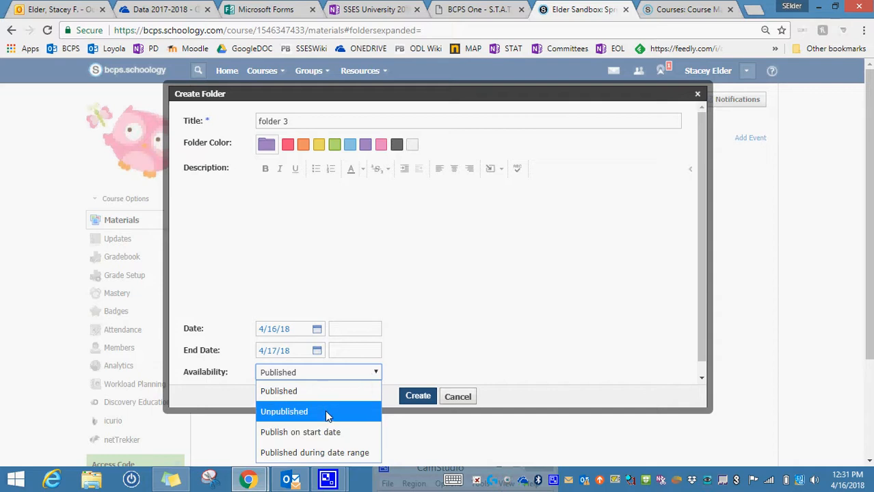
scroll(434, 280, "down", 1)
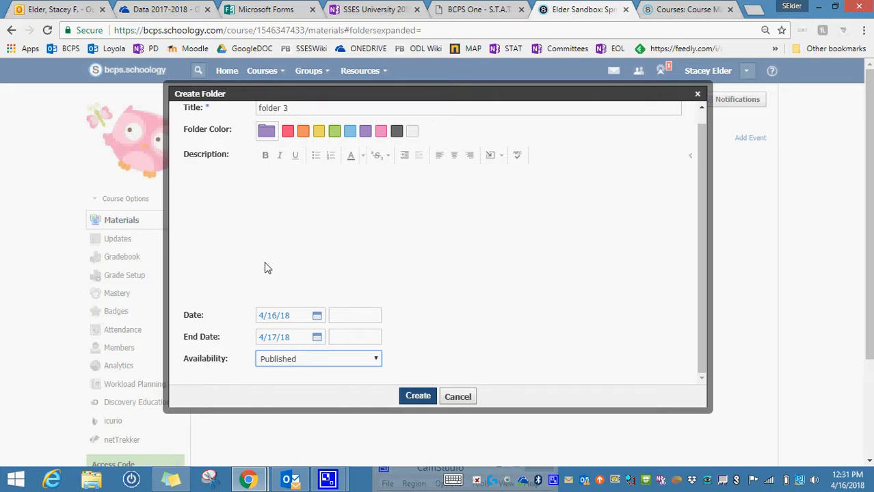
left_click(418, 397)
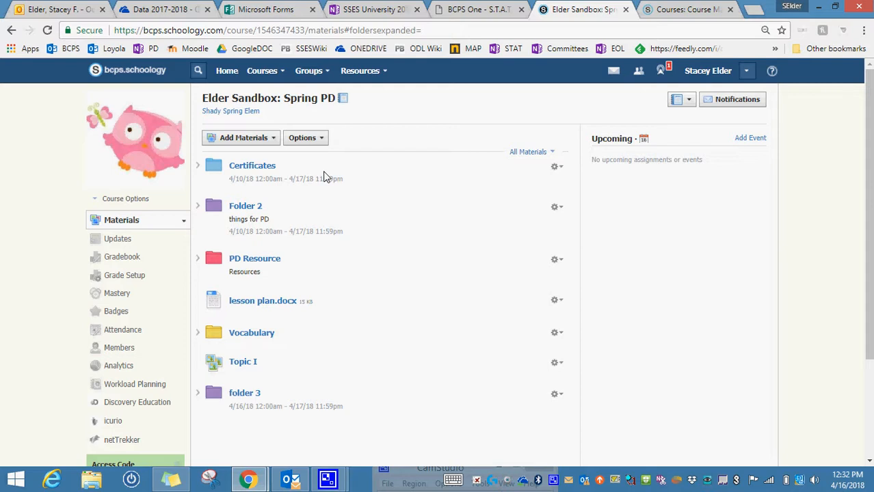
Open the Vocabulary folder and go back to the course materials list.
left_click_drag(278, 193, 293, 349)
left_click_drag(292, 352, 292, 340)
left_click(274, 337)
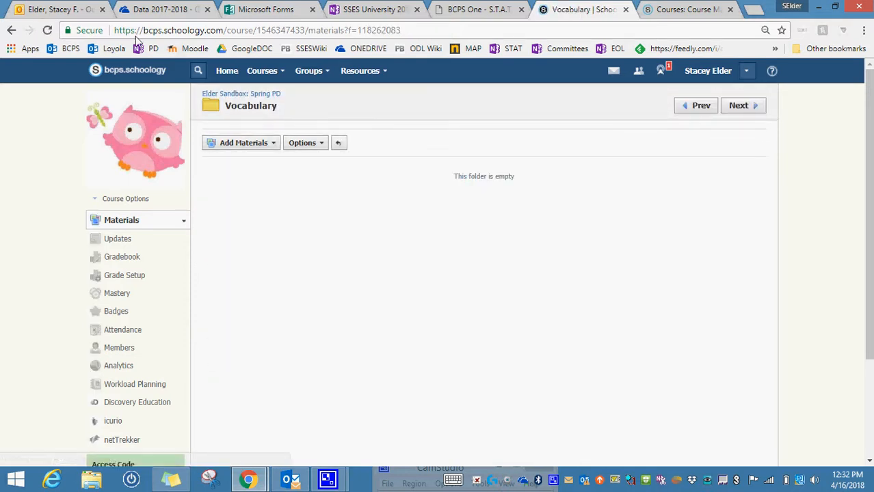
left_click(10, 31)
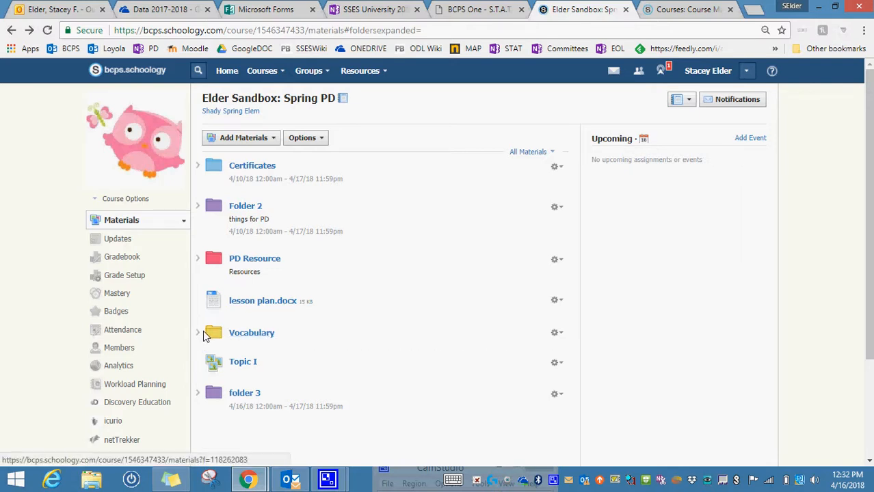
Move the Vocabulary folder up to sit directly below Certificates.
left_click_drag(214, 338, 220, 196)
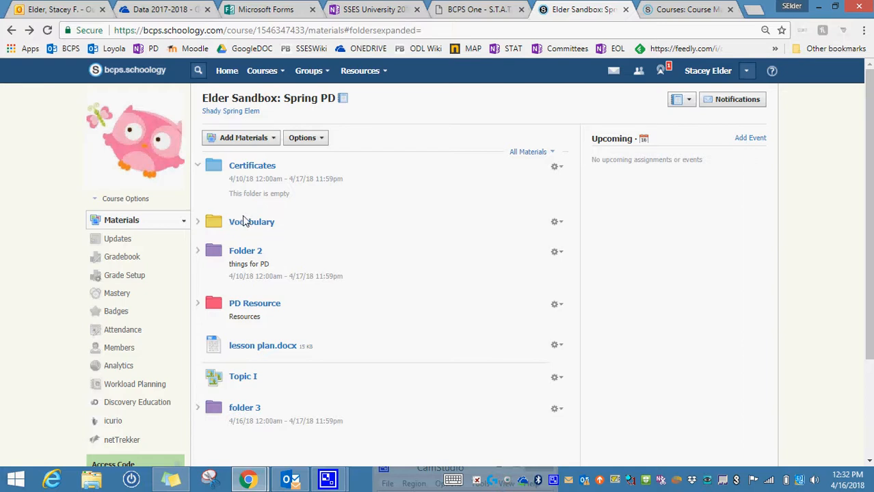
left_click_drag(245, 222, 300, 212)
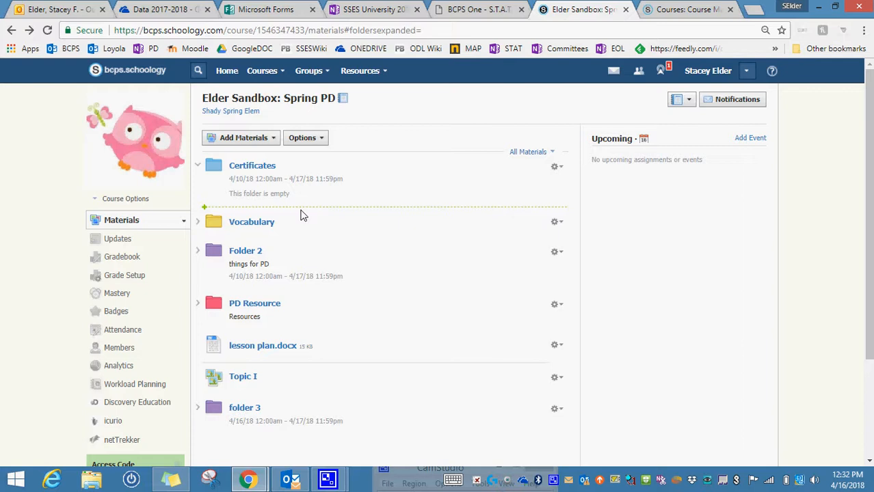
left_click(205, 207)
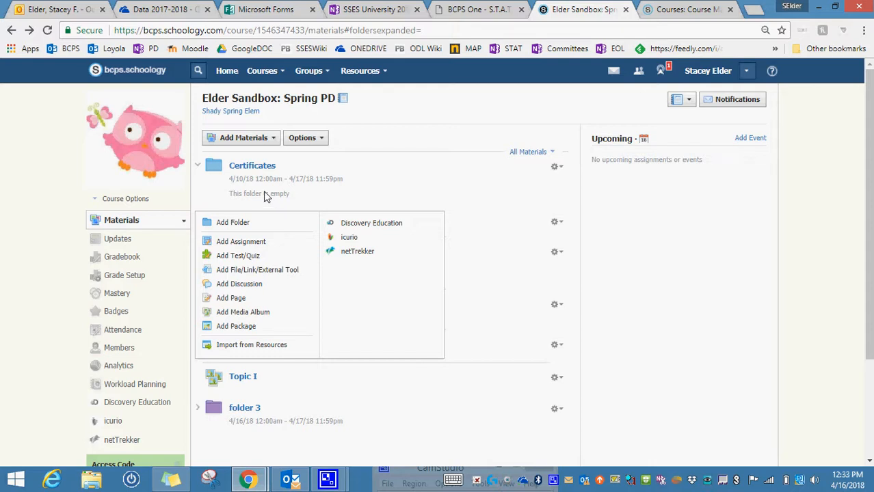
left_click(234, 224)
left_click(285, 125)
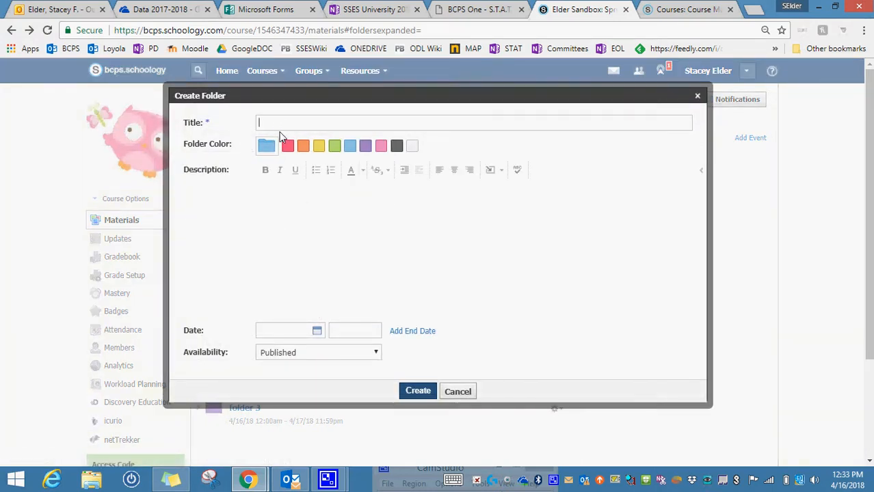
left_click(458, 392)
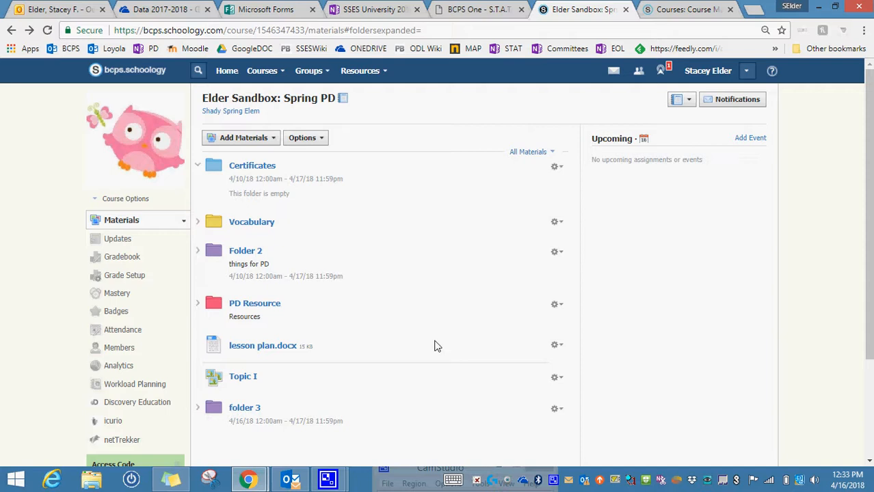
left_click_drag(437, 346, 465, 335)
left_click(557, 167)
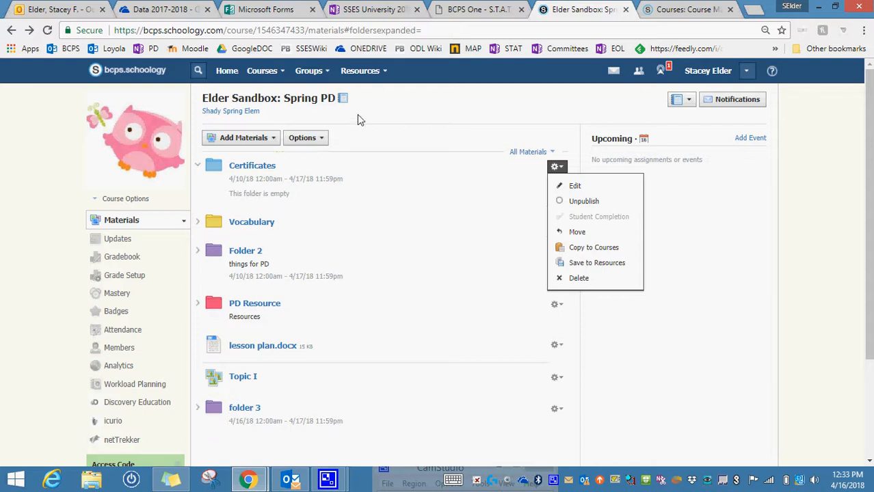
left_click(258, 139)
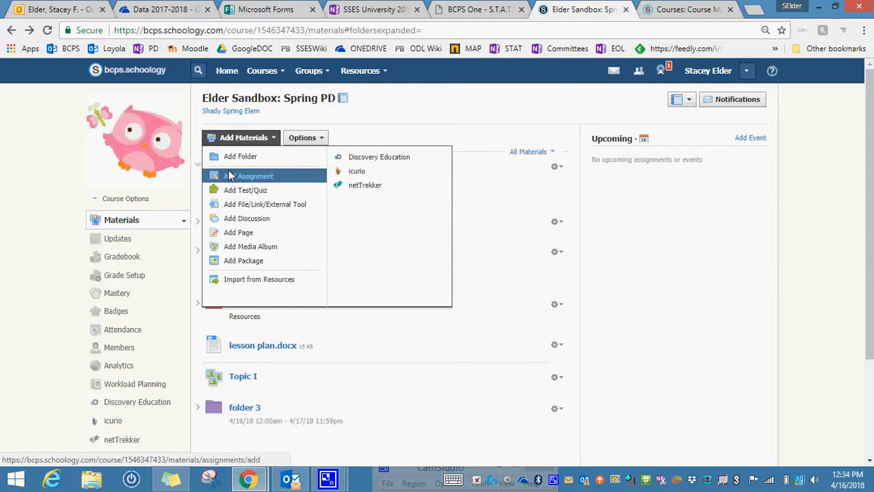
left_click(159, 223)
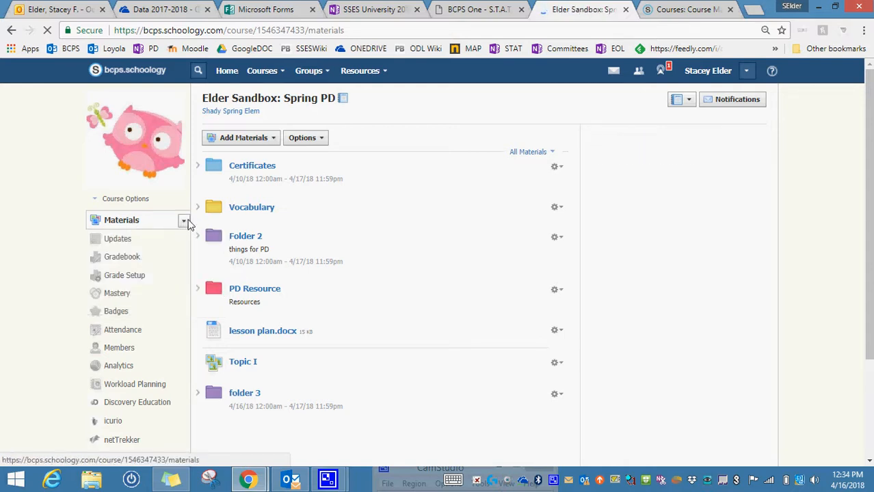
Open the Vocabulary folder from the course materials folder list.
left_click(184, 222)
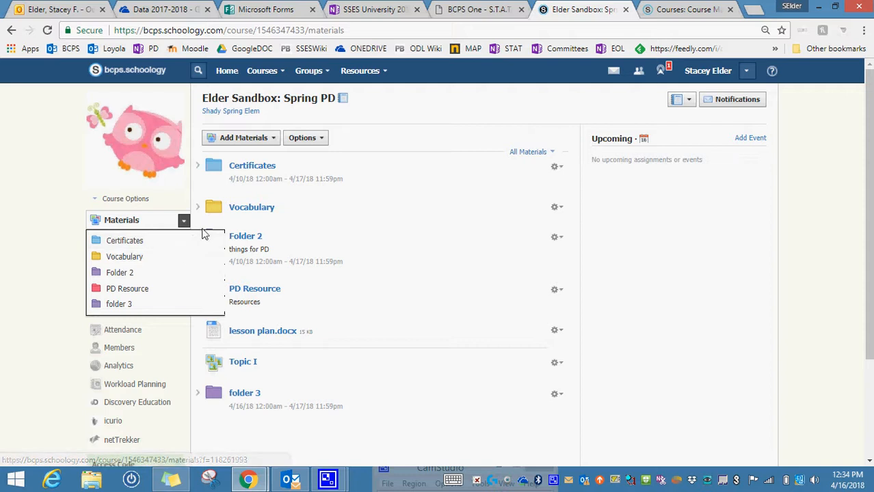
left_click(142, 256)
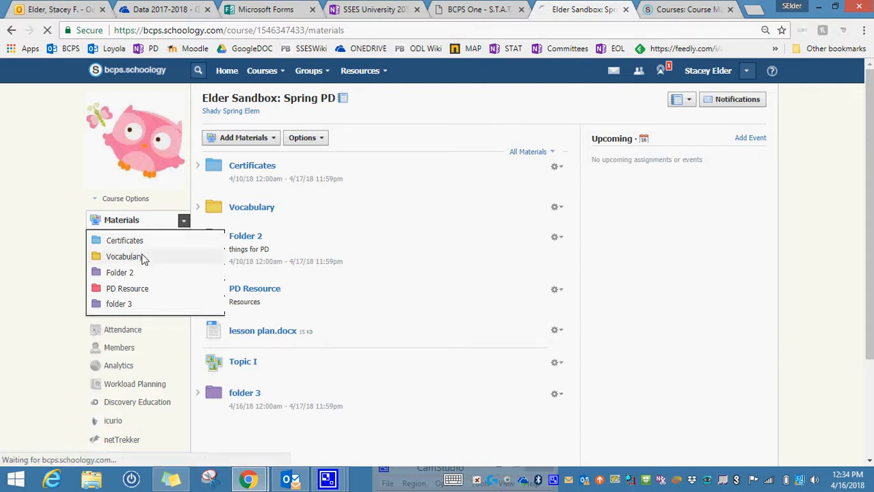
left_click(272, 145)
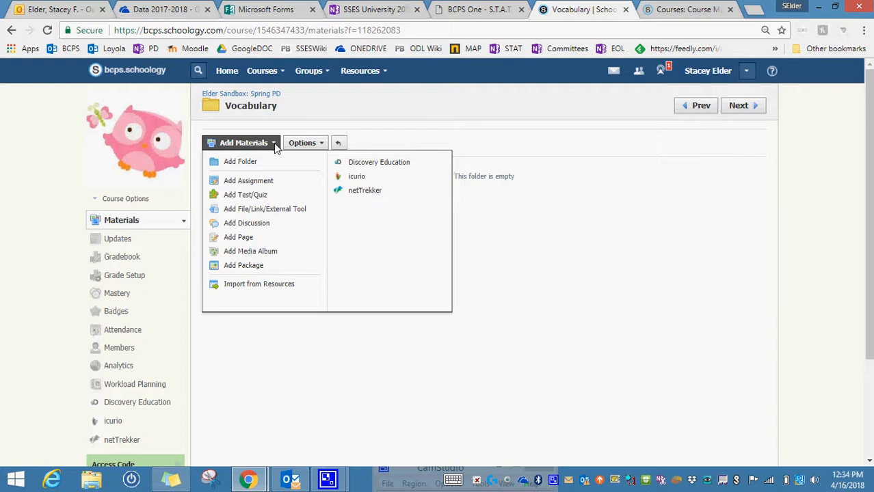
left_click(258, 192)
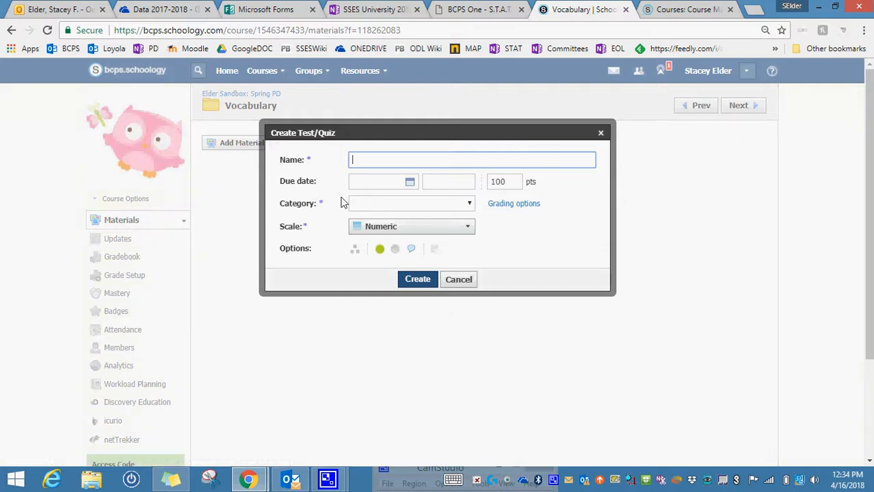
left_click(460, 279)
Begin adding a file to the Vocabulary folder and open the file attachment browser.
left_click(273, 144)
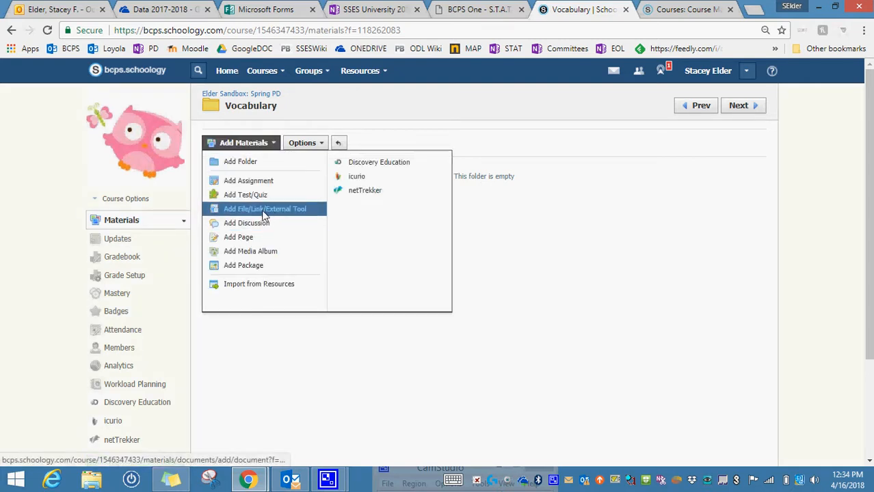
left_click(264, 215)
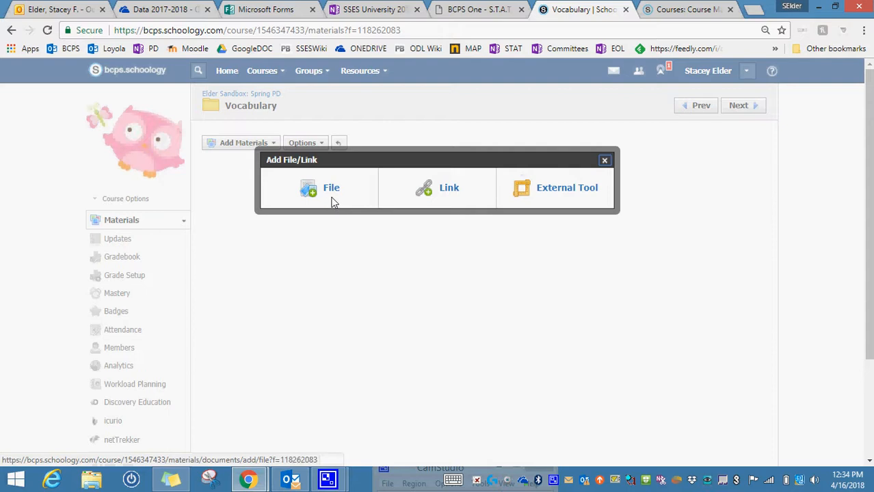
left_click(333, 192)
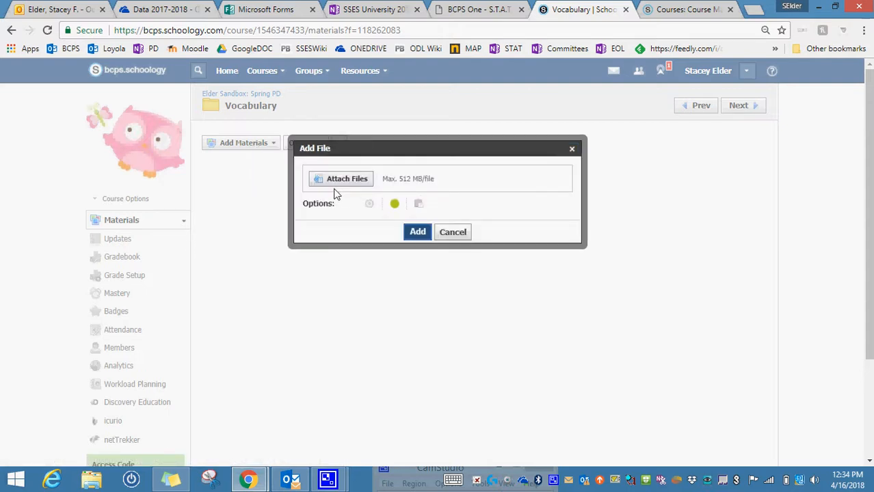
left_click(351, 180)
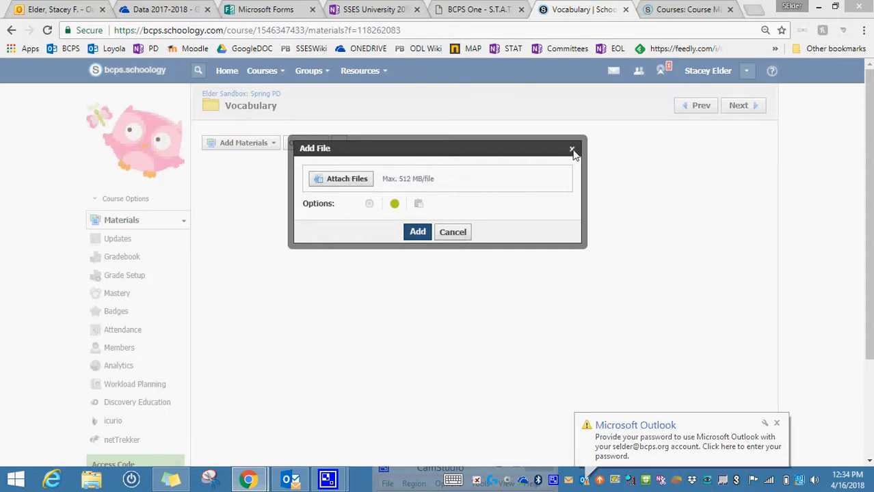
left_click(776, 424)
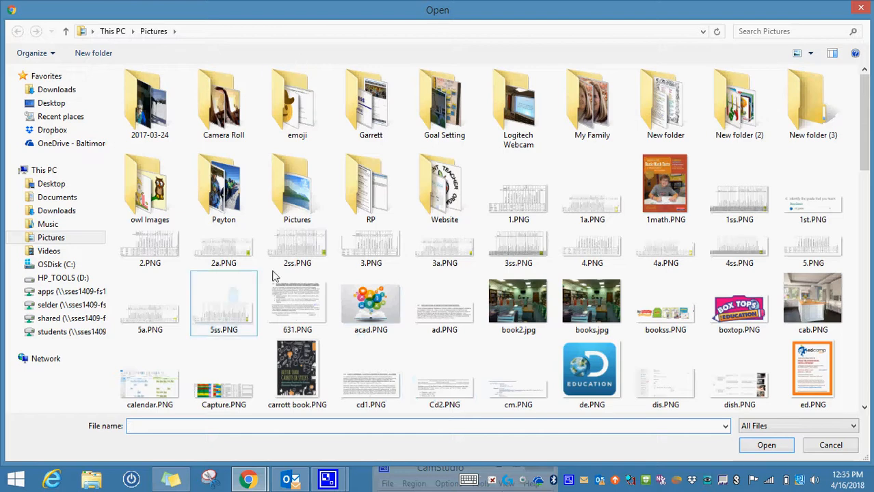
Attach boy emoji.PNG from the Pictures emoji folder and add the files to the Vocabulary folder.
left_click(286, 166)
left_click(288, 120)
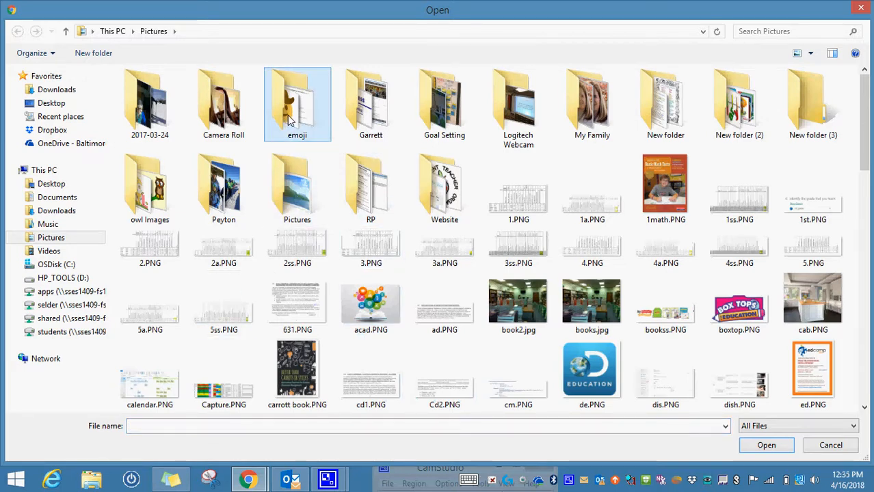
double_click(288, 120)
left_click(285, 118)
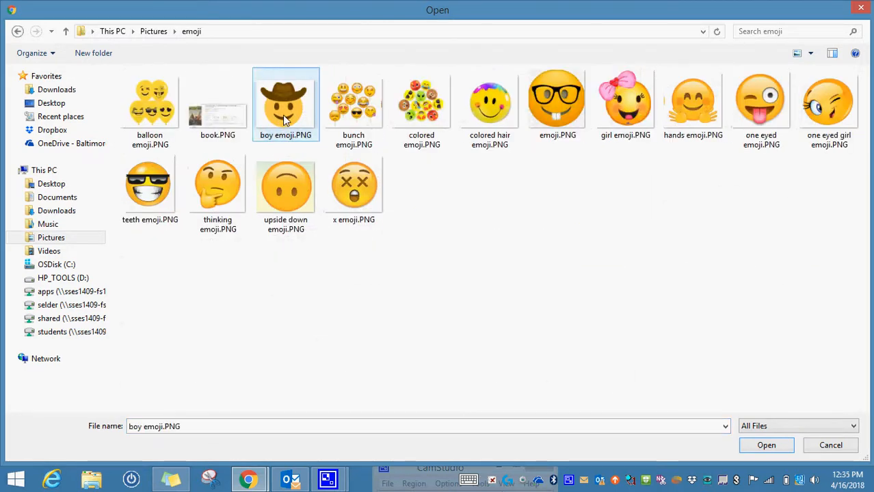
left_click(755, 446)
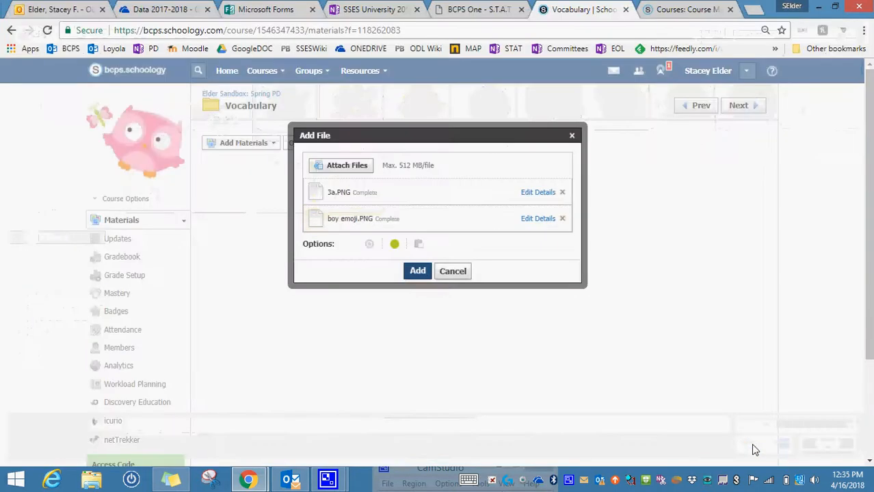
left_click(418, 271)
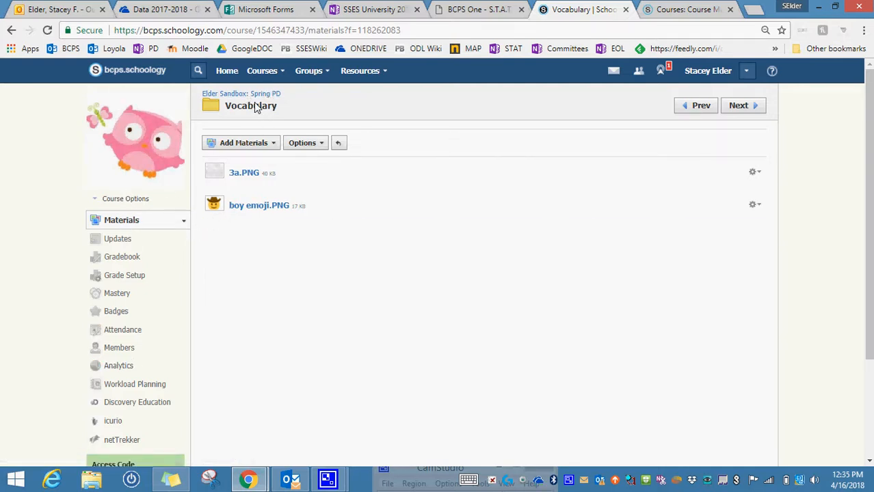
Return to the course materials and expand Folder 2 and PD Resource to view their contents.
left_click(228, 95)
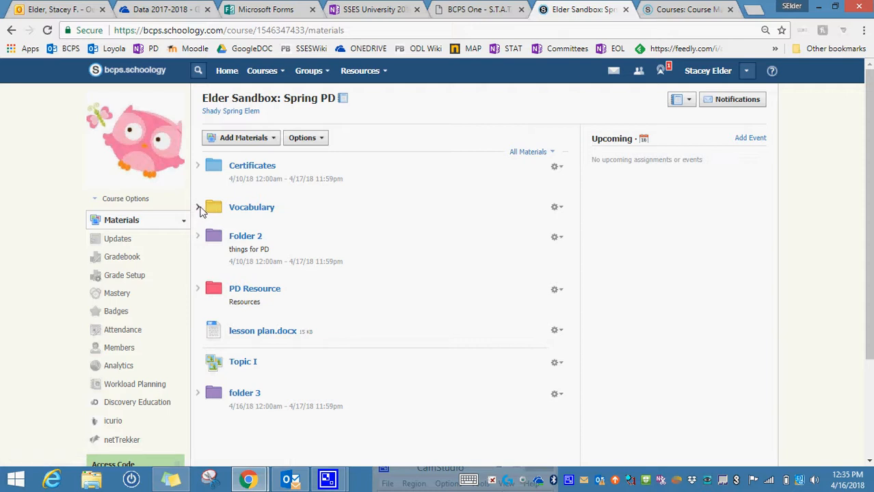
left_click(199, 237)
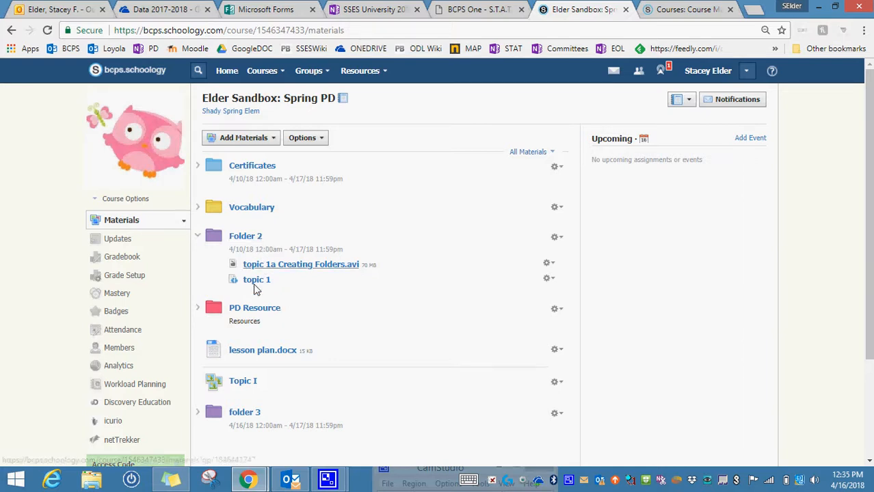
left_click(197, 308)
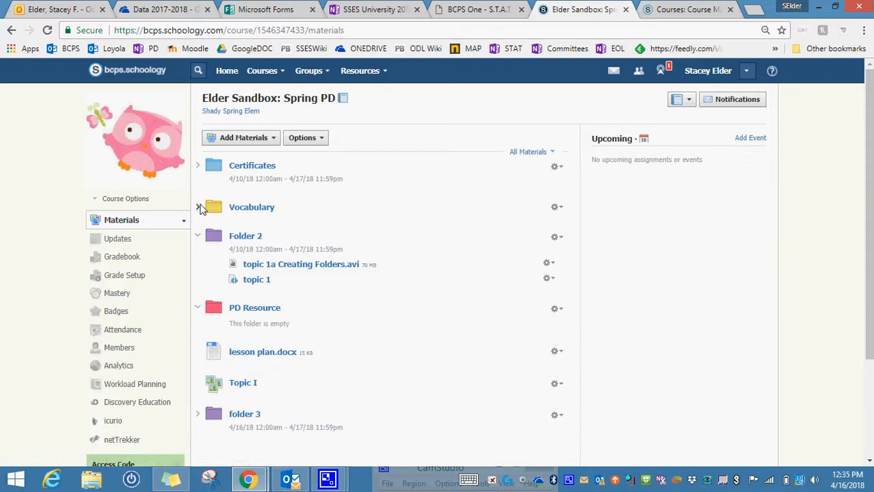
Expand the Vocabulary and Certificates folders in the course materials list to view their contents.
left_click(198, 208)
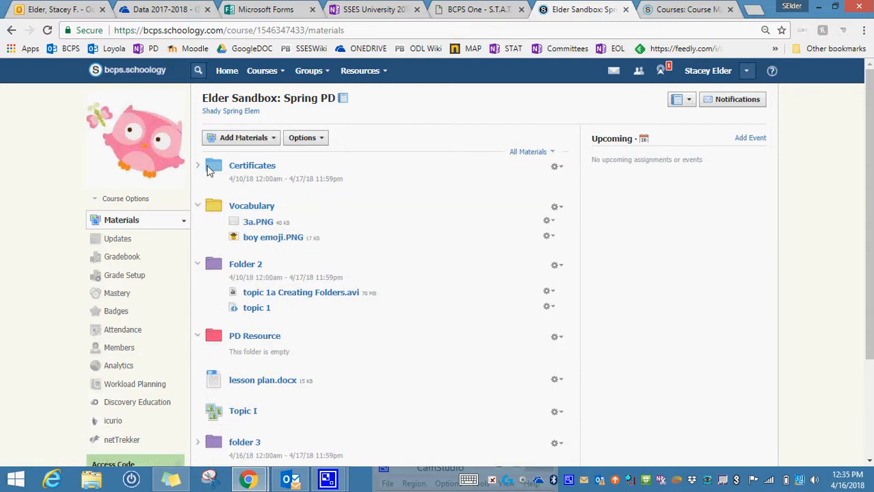
left_click(199, 167)
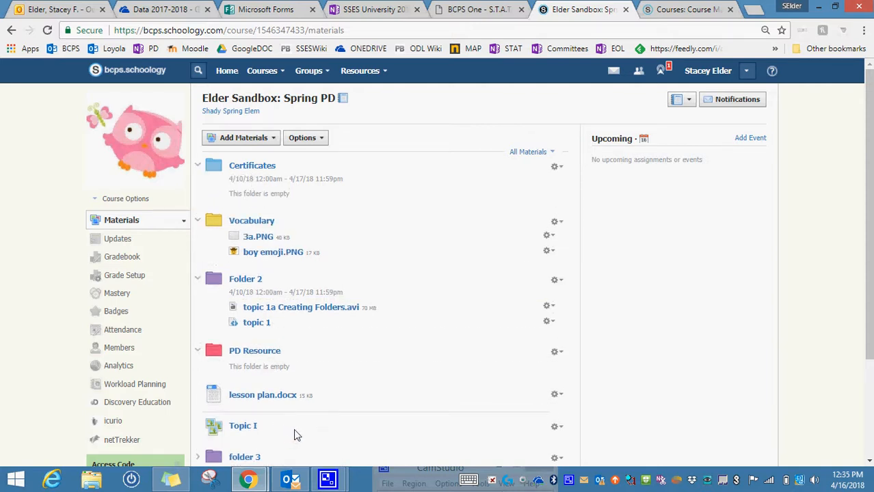
left_click_drag(342, 395, 353, 366)
Open the Certificates folder and page through the course materials in order, up to the topic 1 item in Folder 2.
left_click(247, 169)
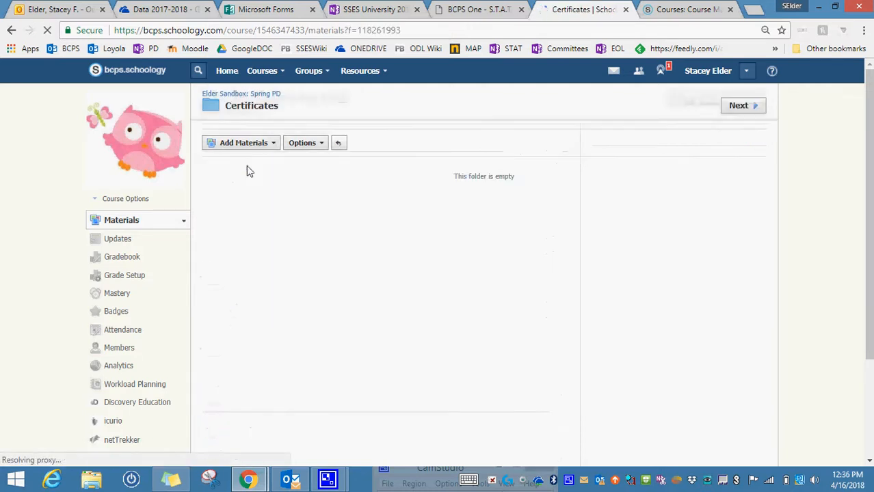
left_click(751, 107)
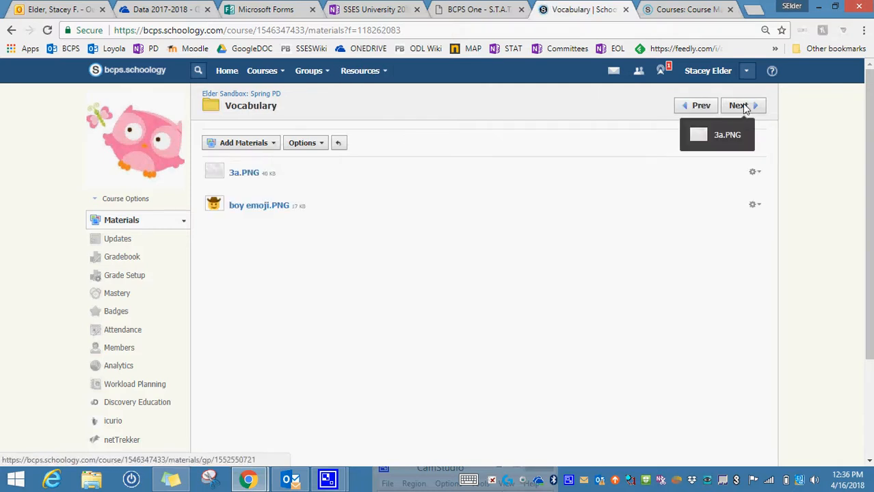
left_click(751, 107)
left_click(751, 107)
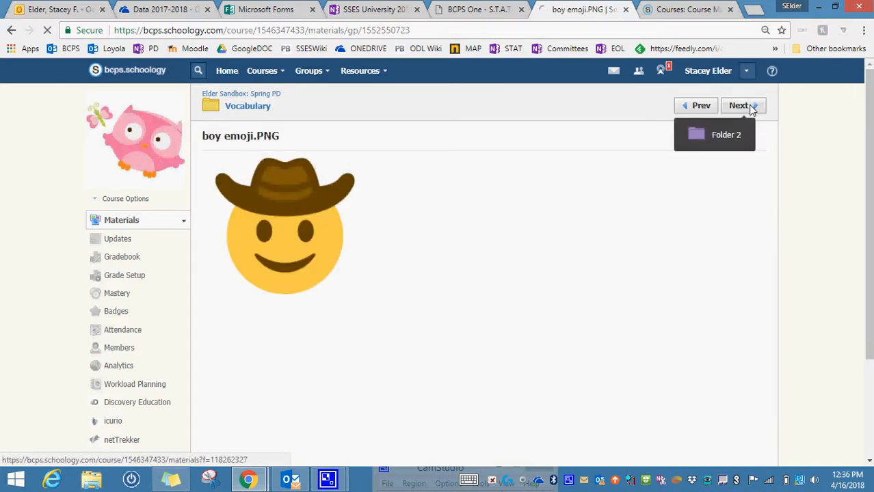
left_click(751, 107)
left_click(751, 107)
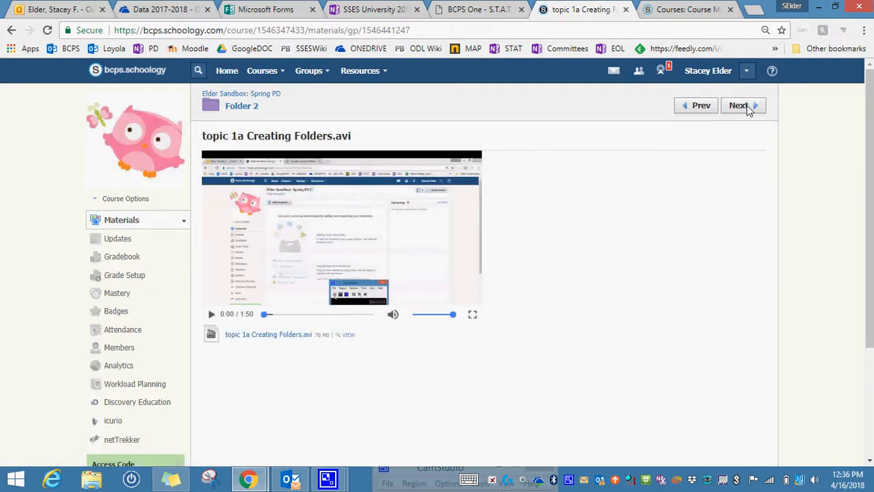
left_click(744, 110)
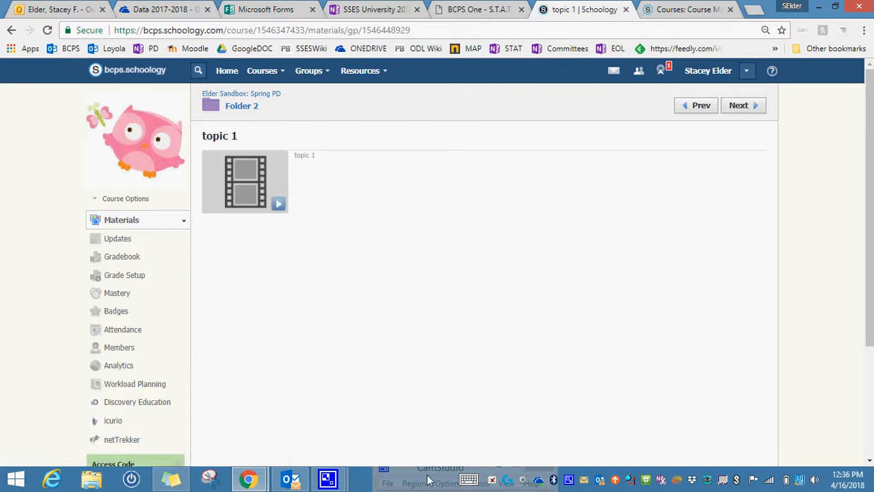
left_click(822, 7)
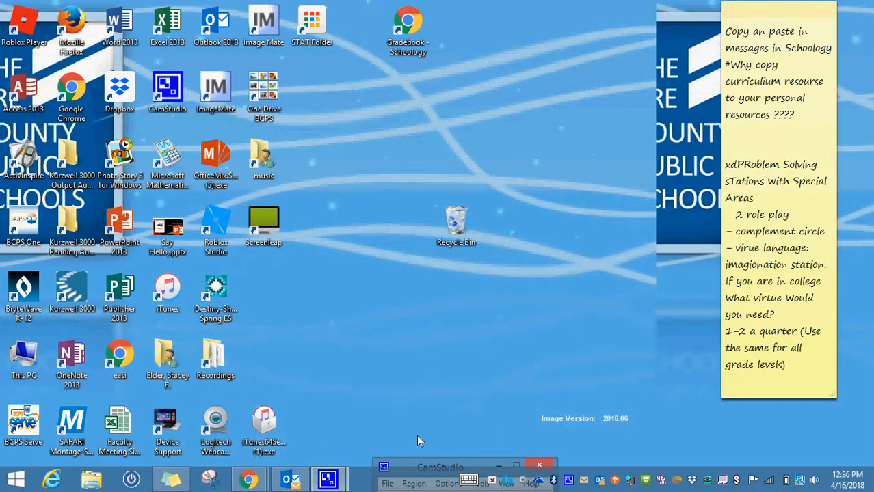